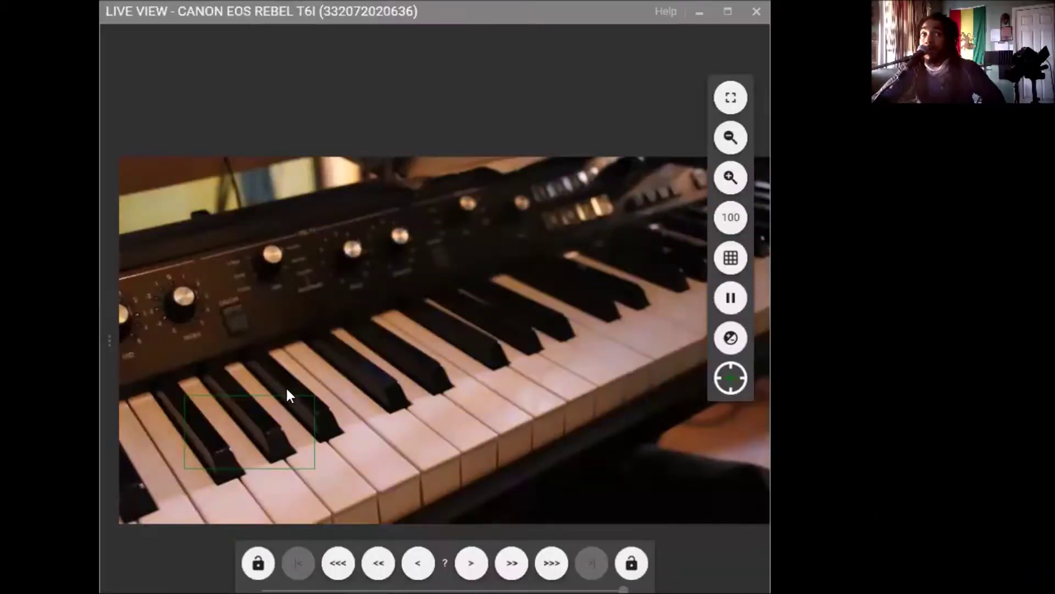
Move the focus rectangle onto the middle keyboard keys, then expand the side settings panel.
left_click(287, 395)
left_click(316, 382)
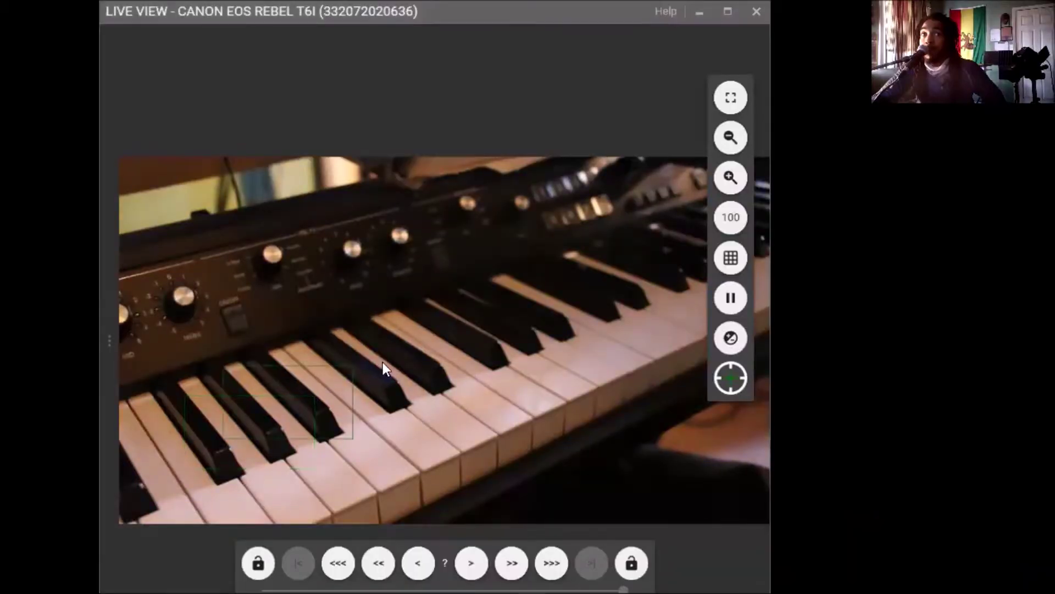
left_click(467, 366)
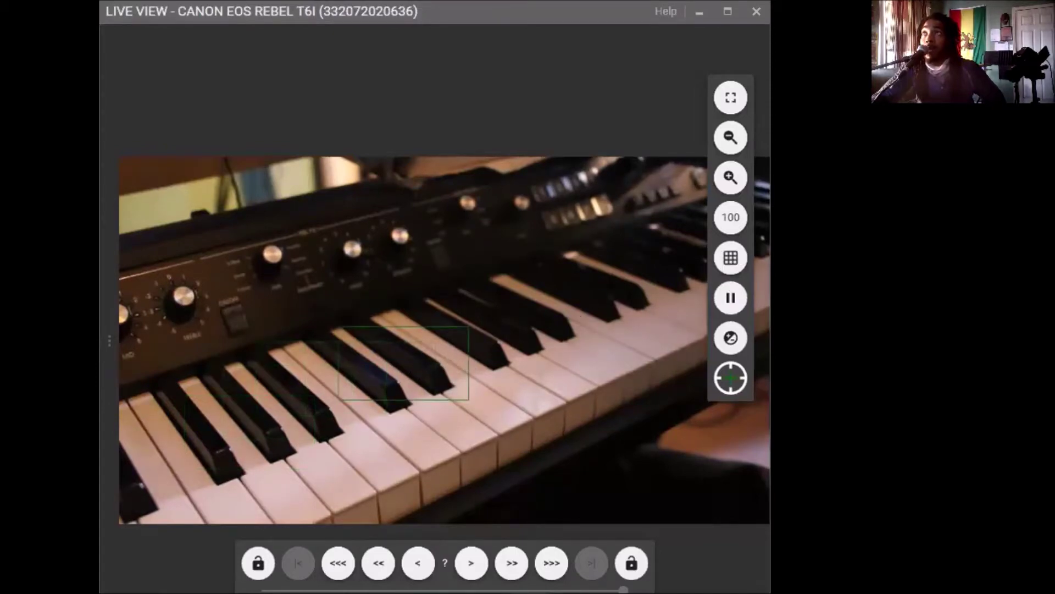
left_click(404, 385)
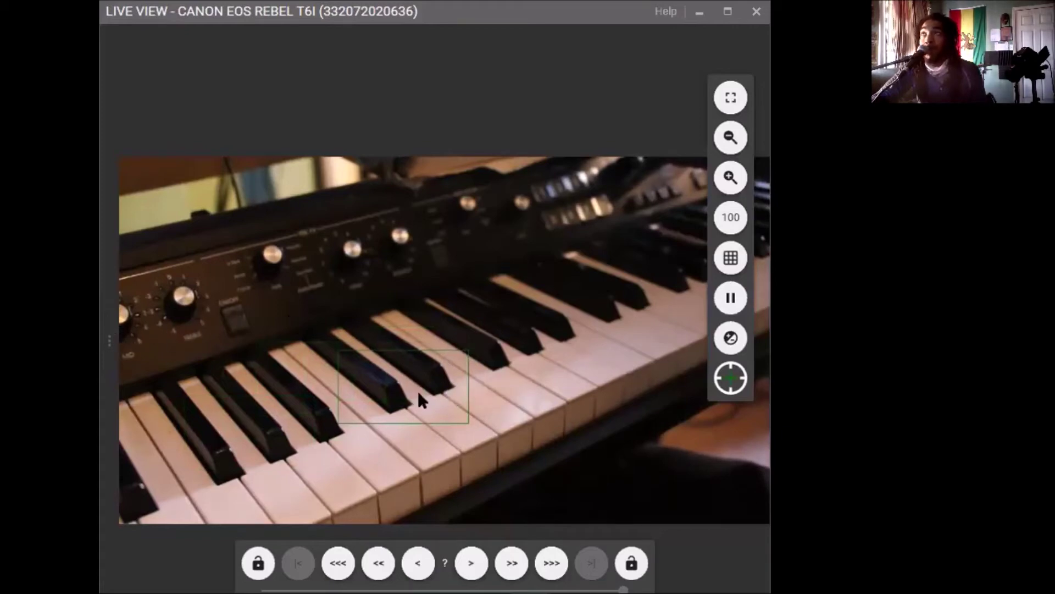
left_click(111, 343)
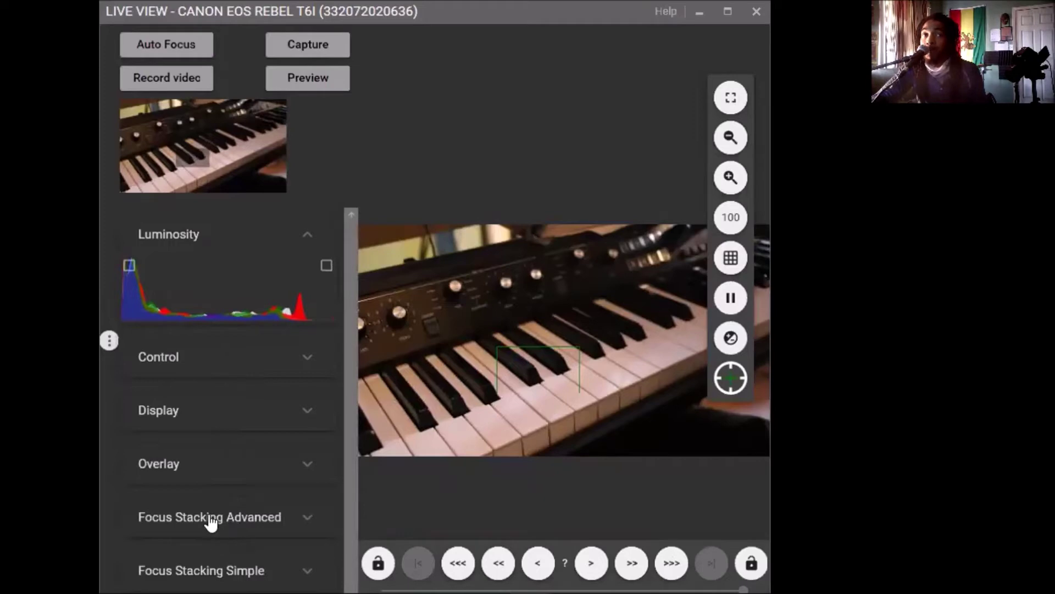
Expand the Display section to reveal the grid, brightness and focus rectangle options.
left_click(179, 419)
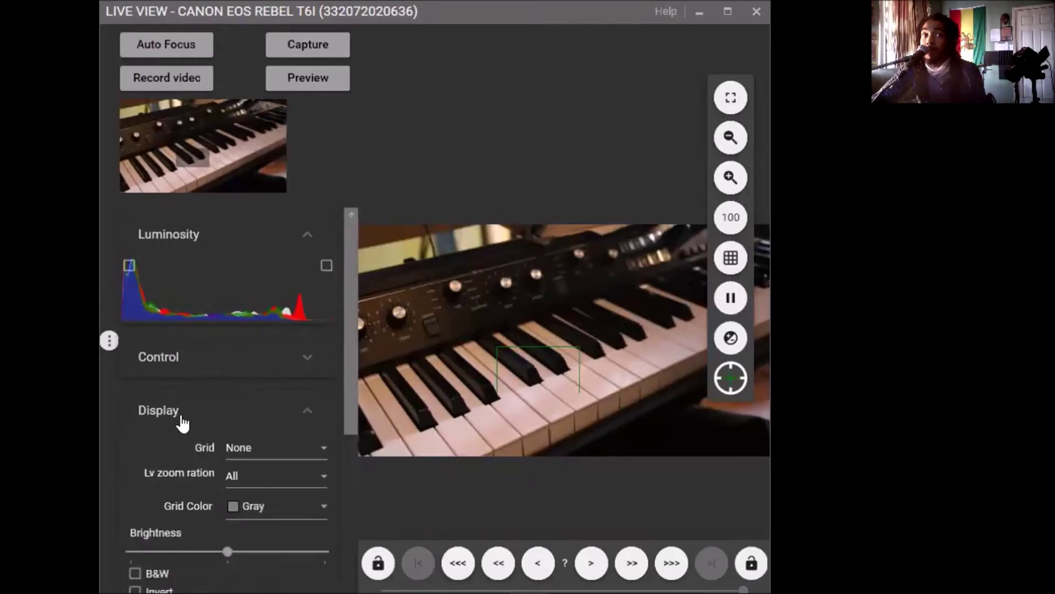
scroll(221, 499, "down", 1)
scroll(220, 499, "down", 1)
scroll(220, 497, "down", 2)
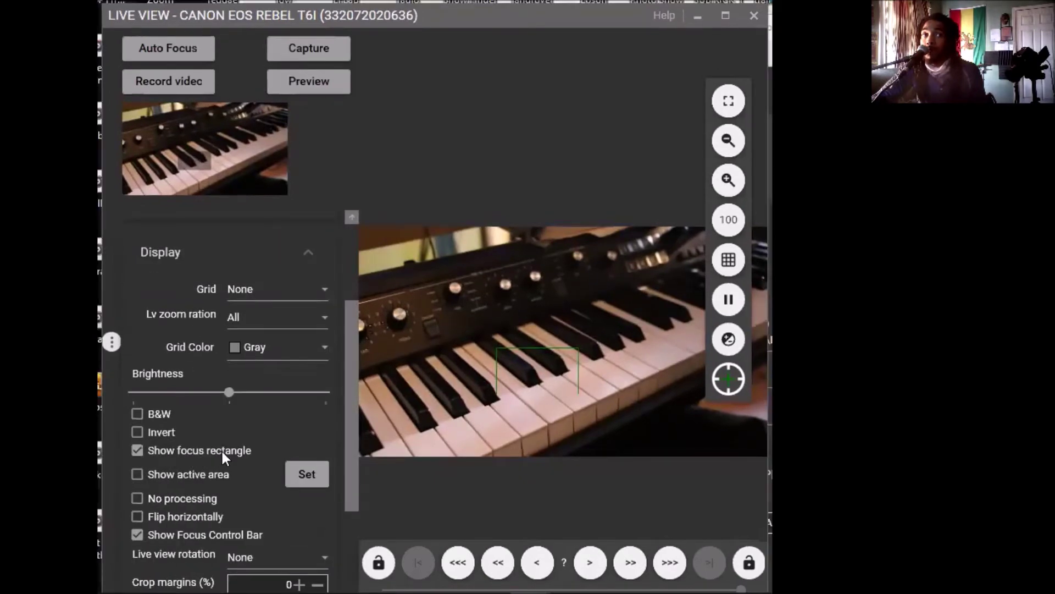
left_click(137, 451)
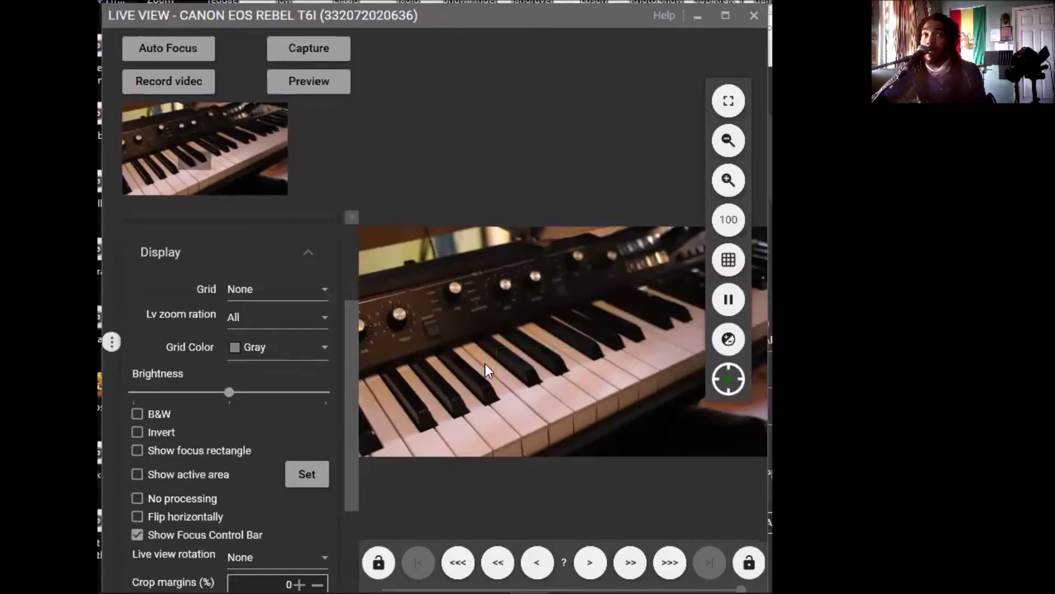
scroll(243, 484, "down", 1)
scroll(242, 480, "down", 1)
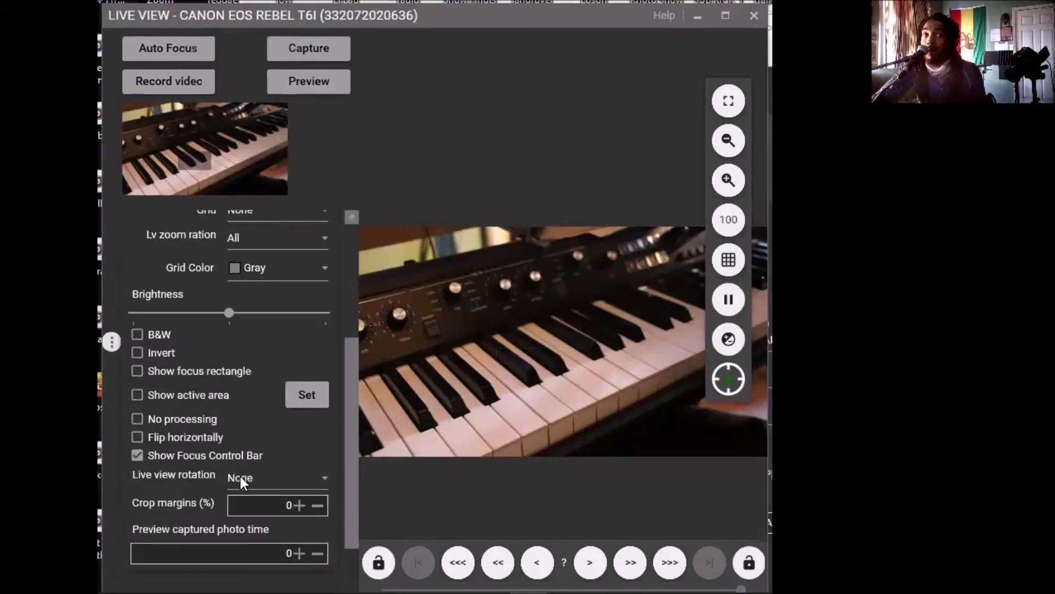
scroll(241, 482, "up", 1)
scroll(243, 483, "up", 1)
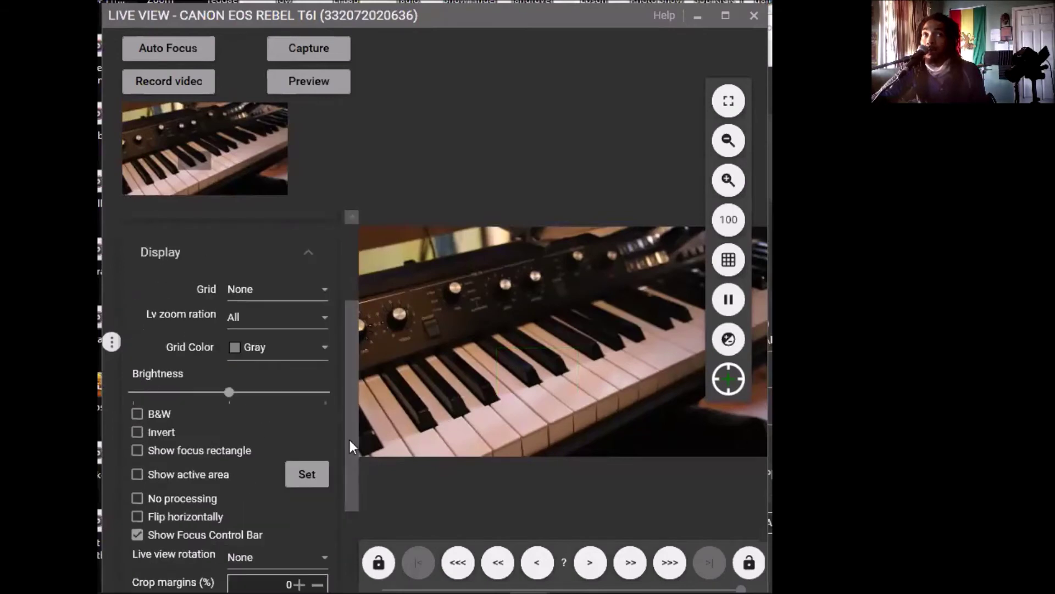
left_click(138, 452)
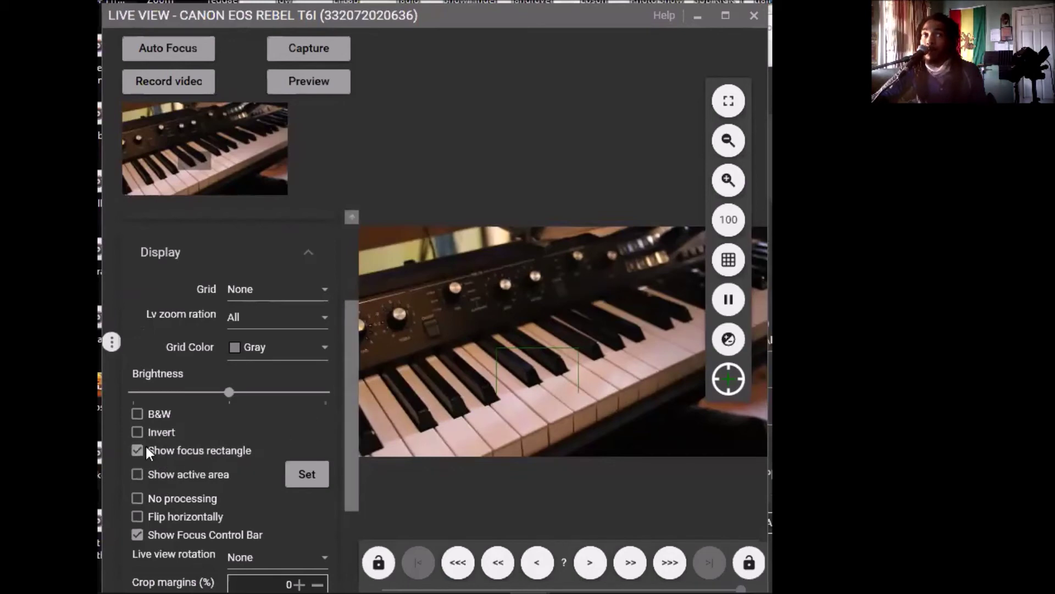
Uncheck Show focus rectangle so the green rectangle disappears from the live view.
left_click(139, 447)
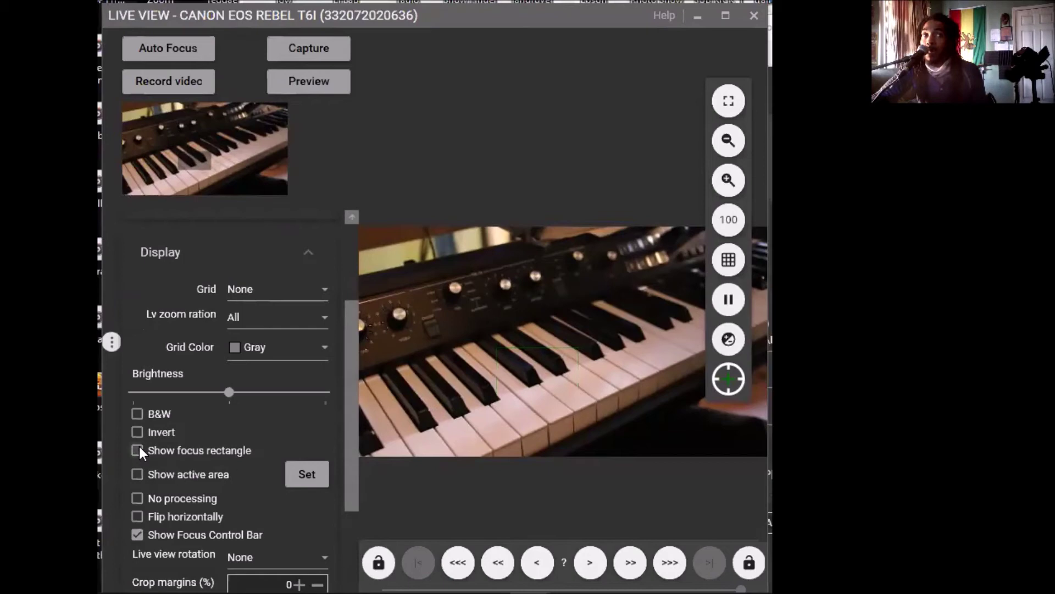
Collapse the side settings panel to widen the keyboard preview.
left_click(111, 342)
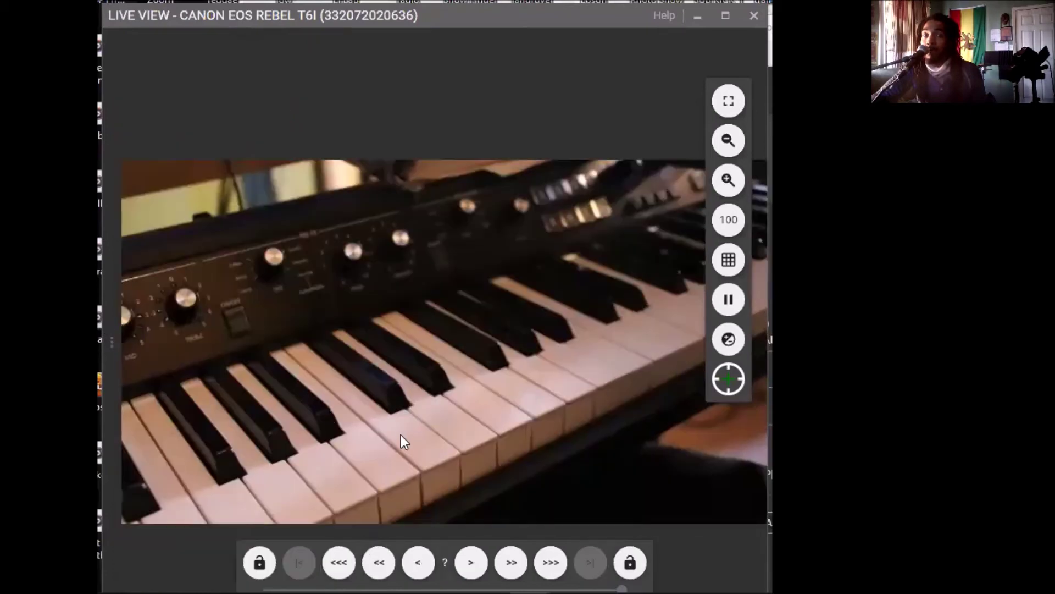